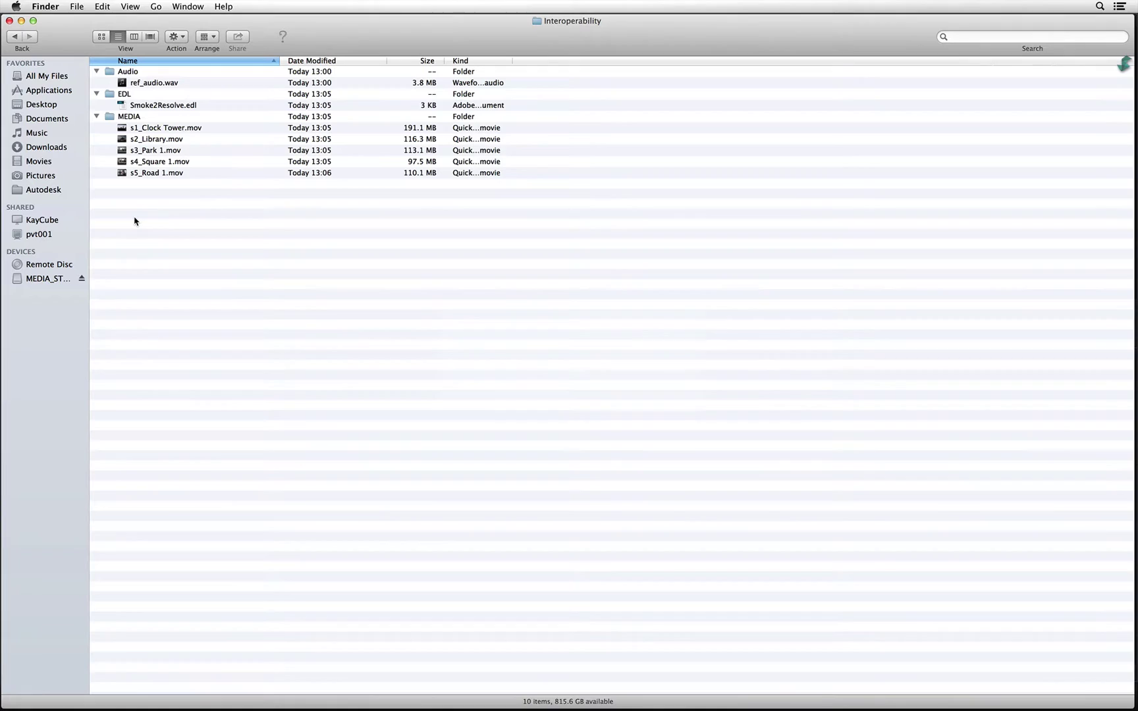
# Expand MEDIA_STORE's Interoperability folder in the Library to list its Audio, EDL and MEDIA folders.
pyautogui.press('super+Tab')
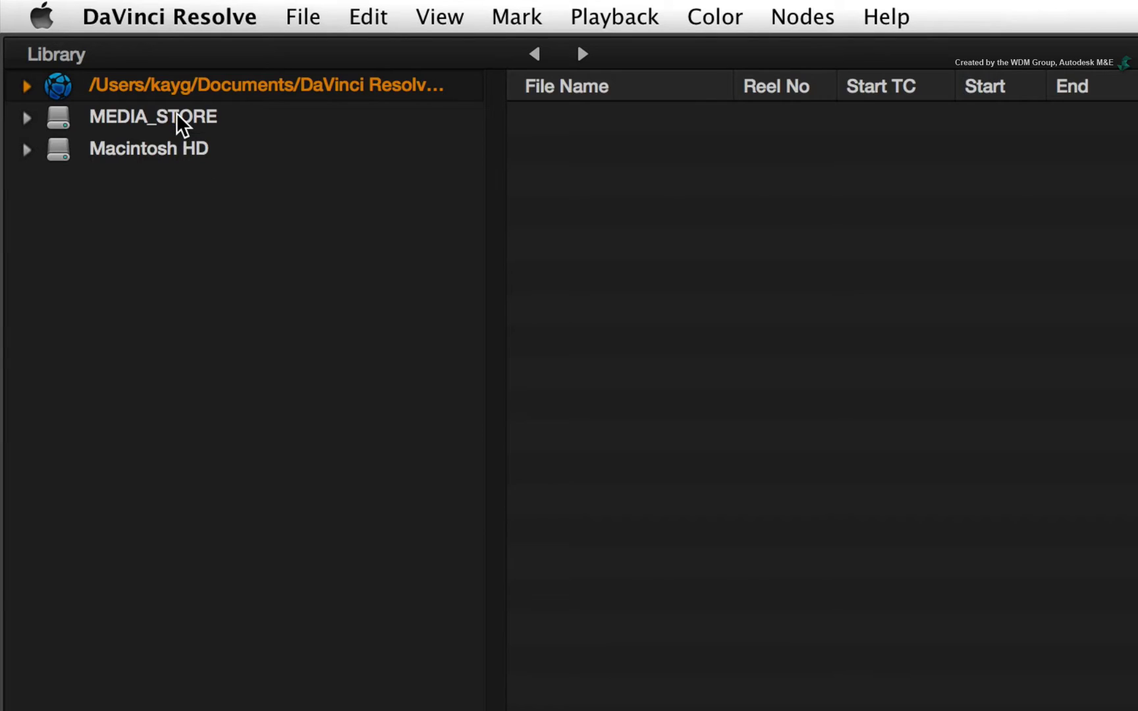
pyautogui.click(178, 120)
pyautogui.click(187, 220)
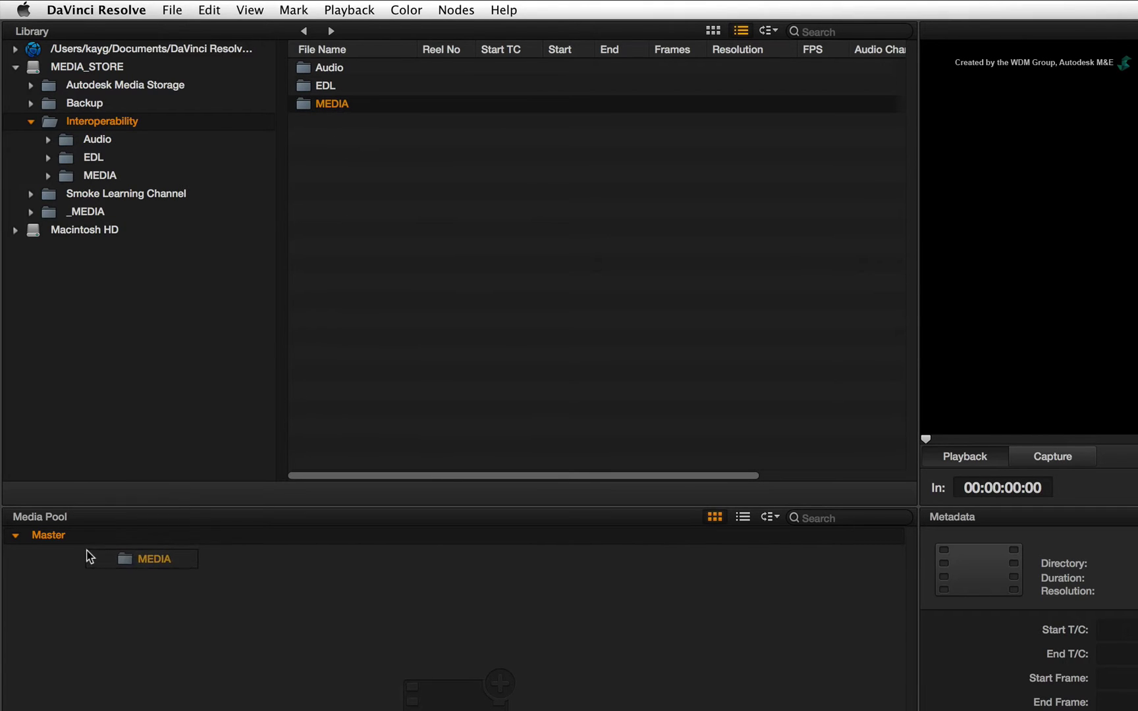
# Add the five MEDIA clips to the Master bin and create a new bin.
pyautogui.moveTo(343, 107); pyautogui.dragTo(86, 557)
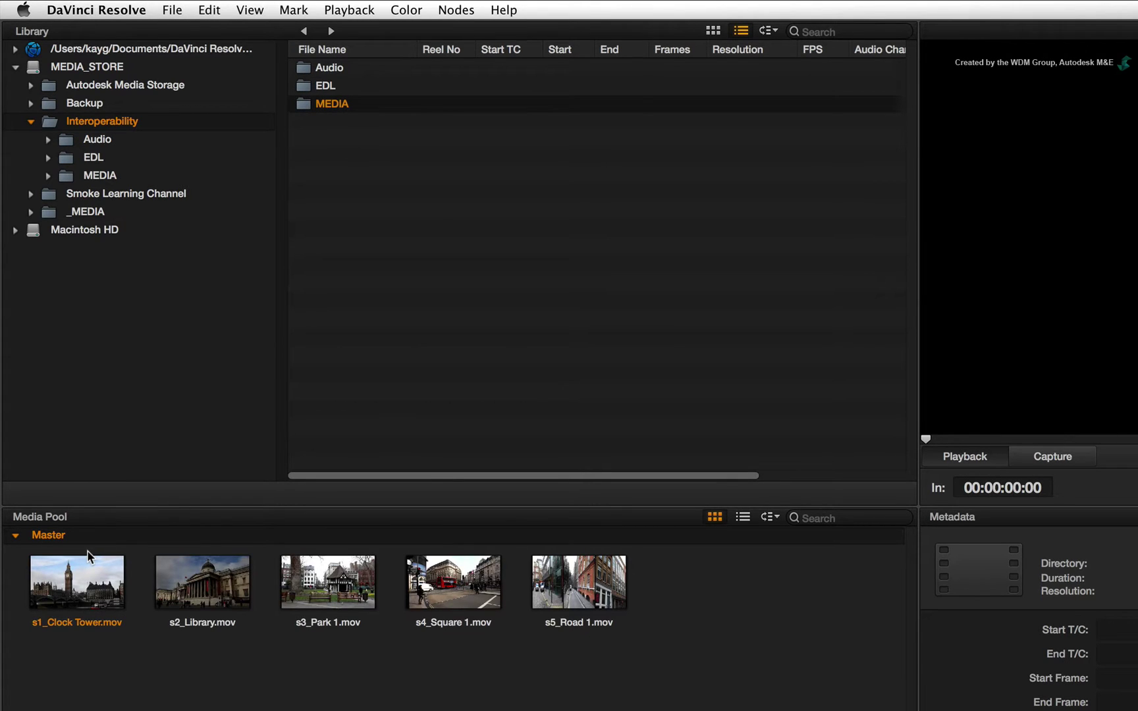
pyautogui.rightClick(121, 692)
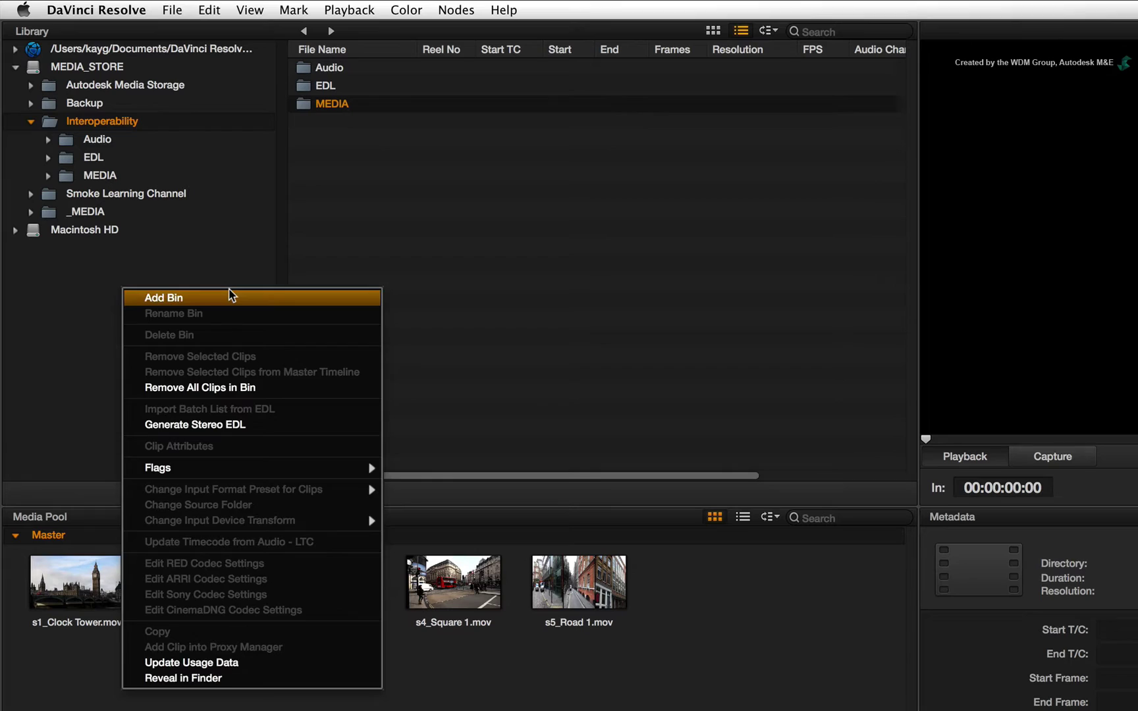
pyautogui.click(228, 295)
pyautogui.press('BackSpace')
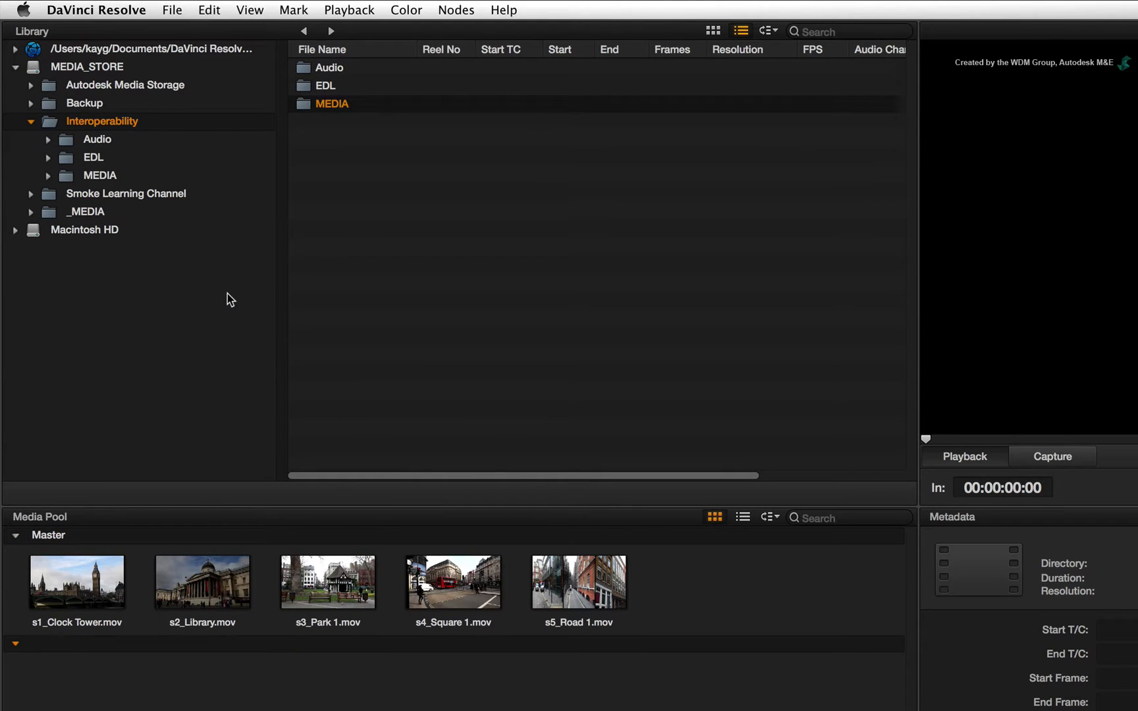
pyautogui.write('Audio')
# Name the new bin Audio and place ref_audio.wav inside it.
pyautogui.press('Return')
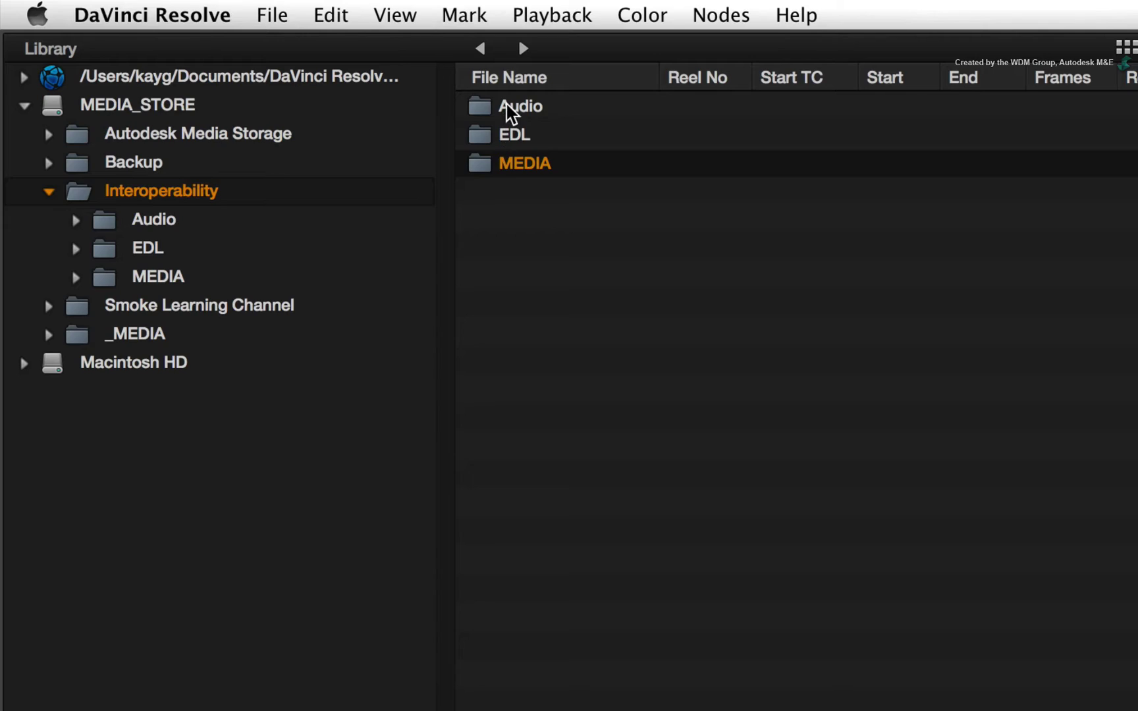
pyautogui.moveTo(319, 68); pyautogui.dragTo(50, 652)
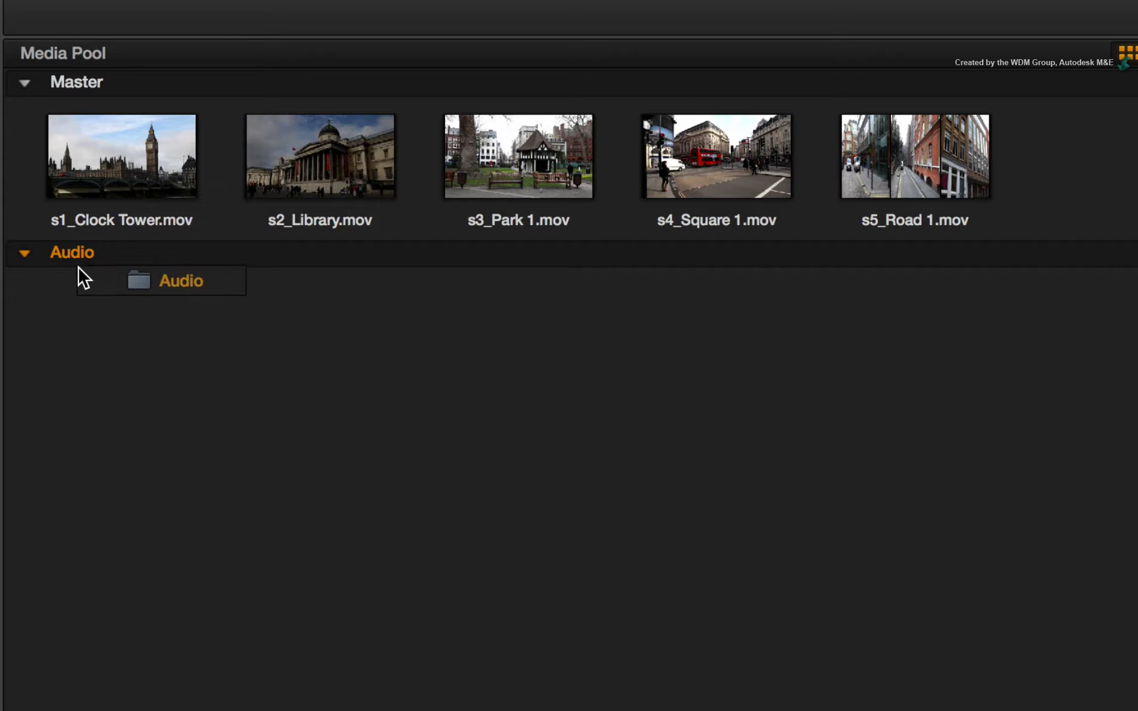
pyautogui.moveTo(79, 278); pyautogui.dragTo(82, 263)
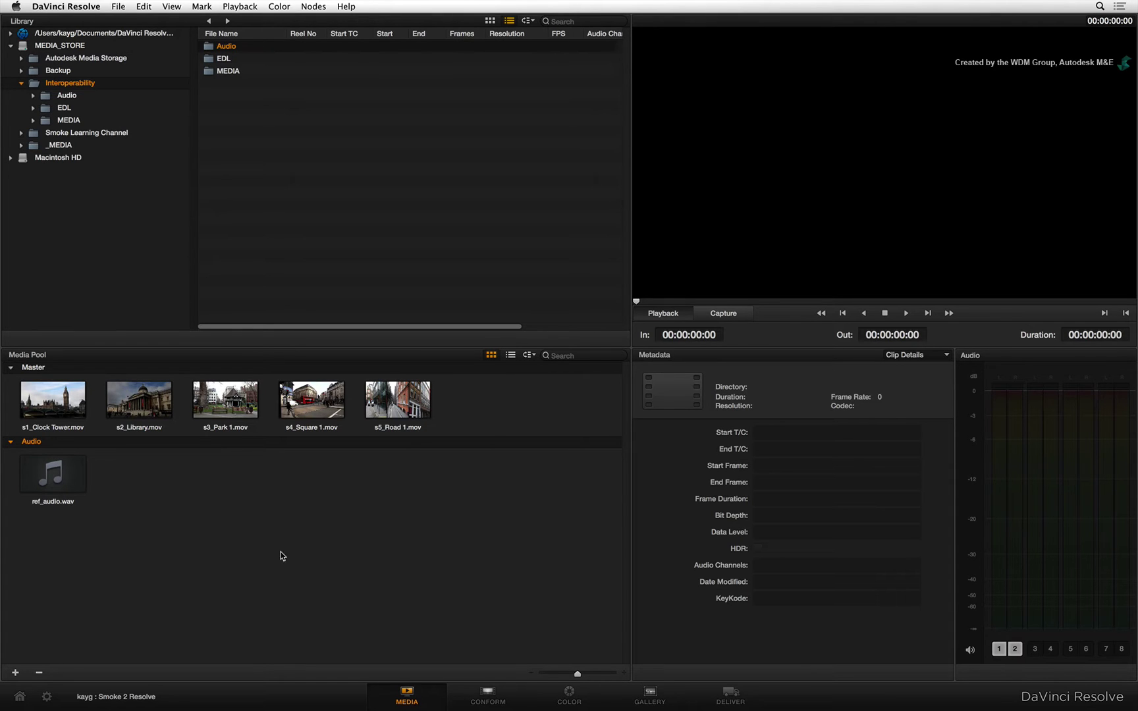
# Show the Conform page, zoomed out to fit all five Master Timeline clips.
pyautogui.click(485, 698)
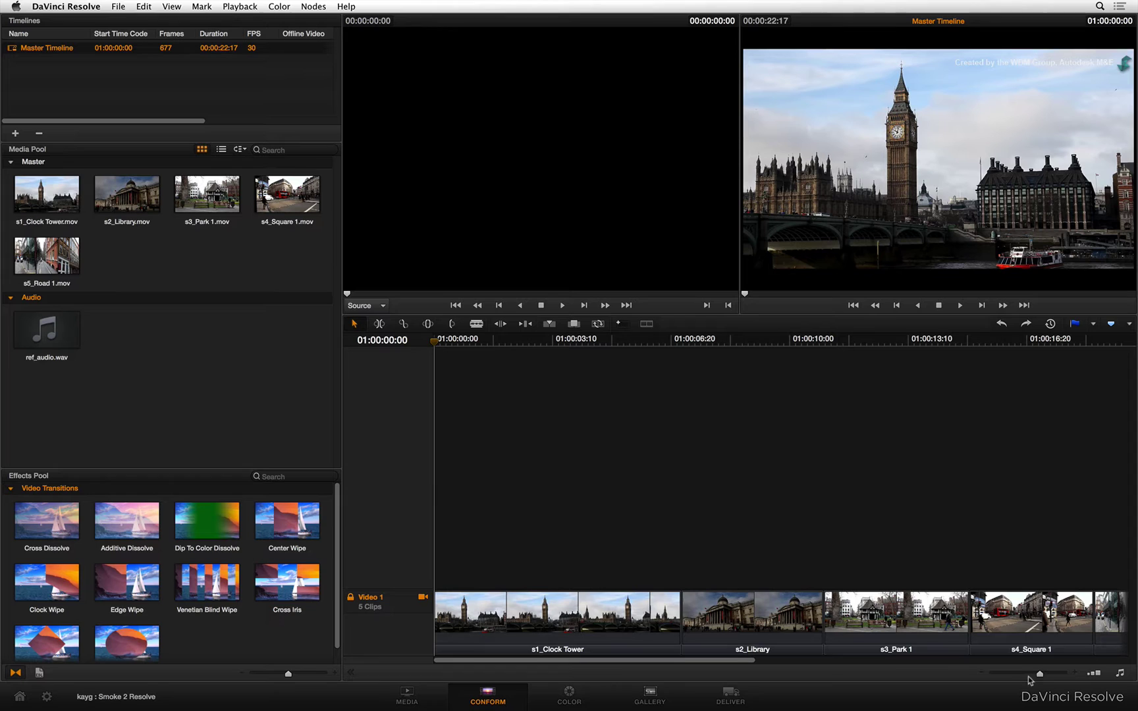
pyautogui.moveTo(1040, 675); pyautogui.dragTo(1037, 676)
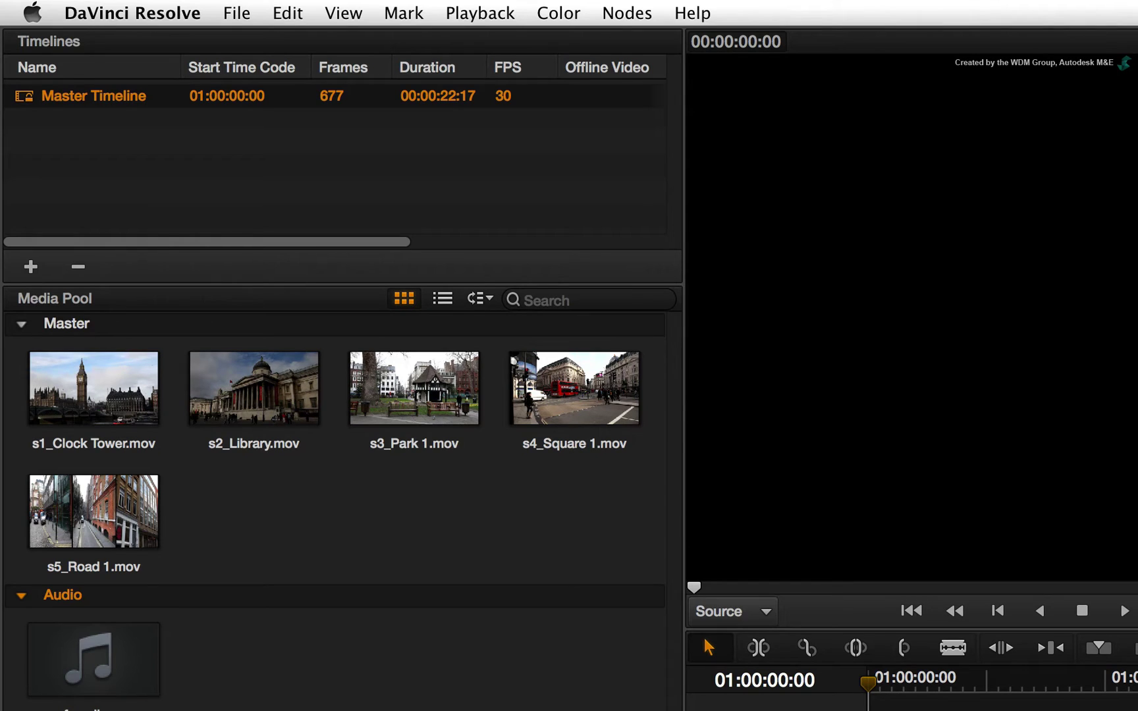
# Import Smoke2Resolve.edl from MEDIA_STORE/Interoperability/EDL as a new timeline.
pyautogui.rightClick(114, 168)
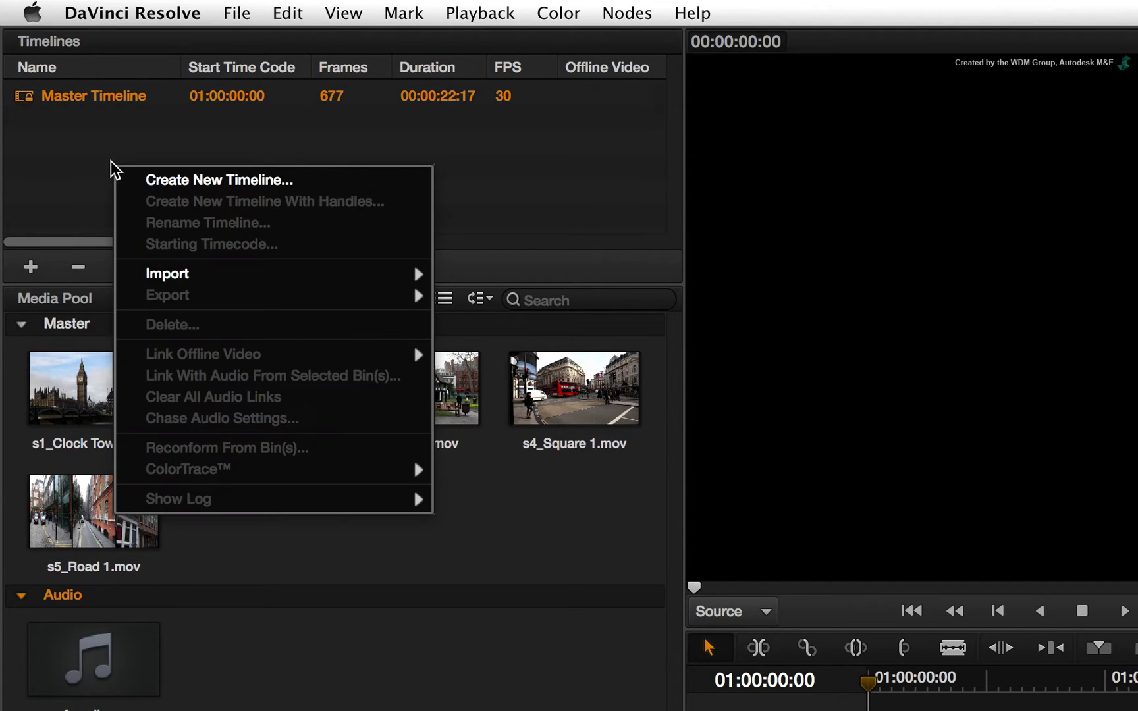
pyautogui.moveTo(267, 274)
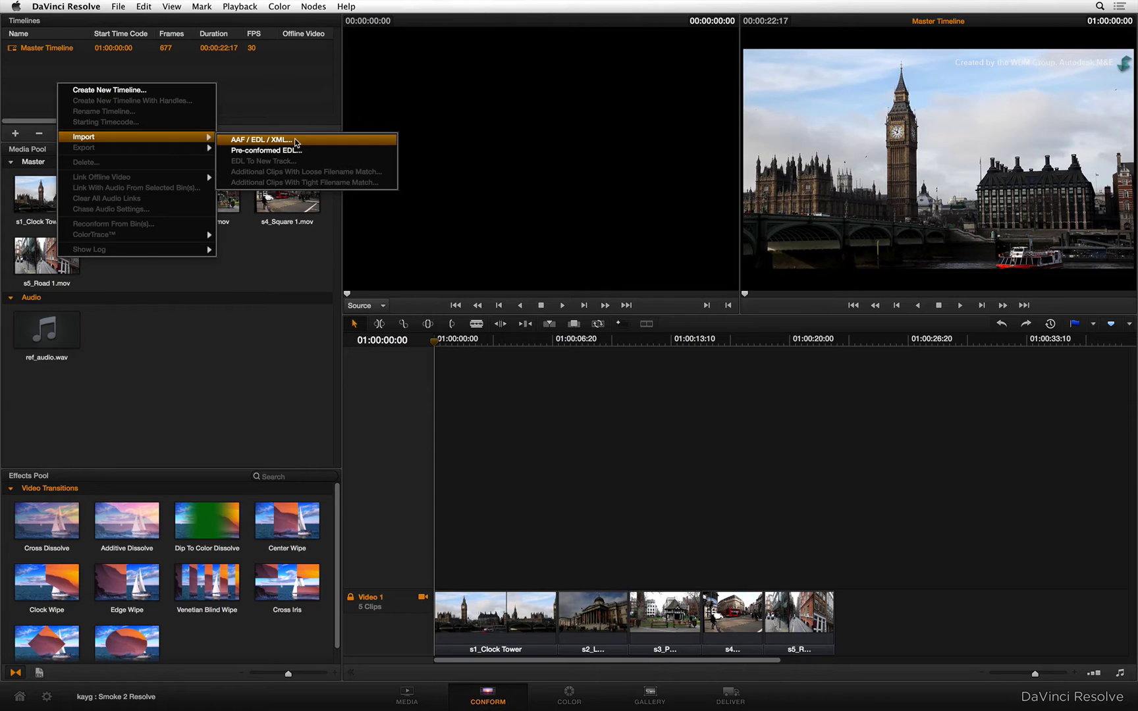
pyautogui.click(590, 285)
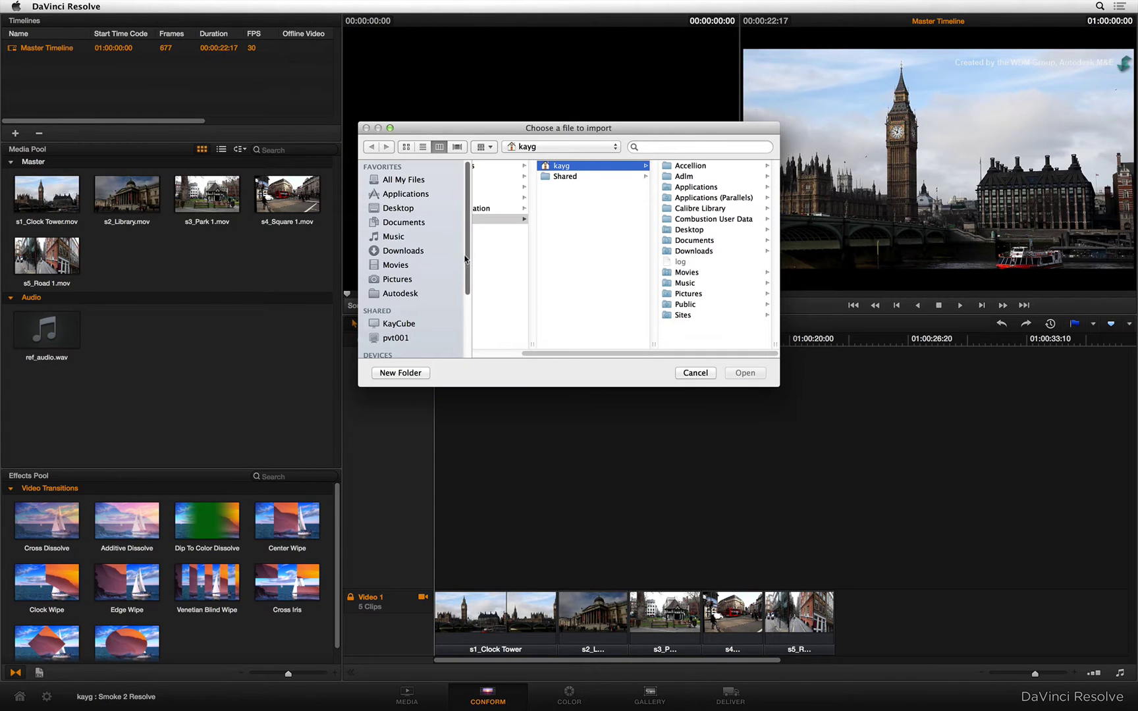
pyautogui.moveTo(470, 278); pyautogui.dragTo(426, 345)
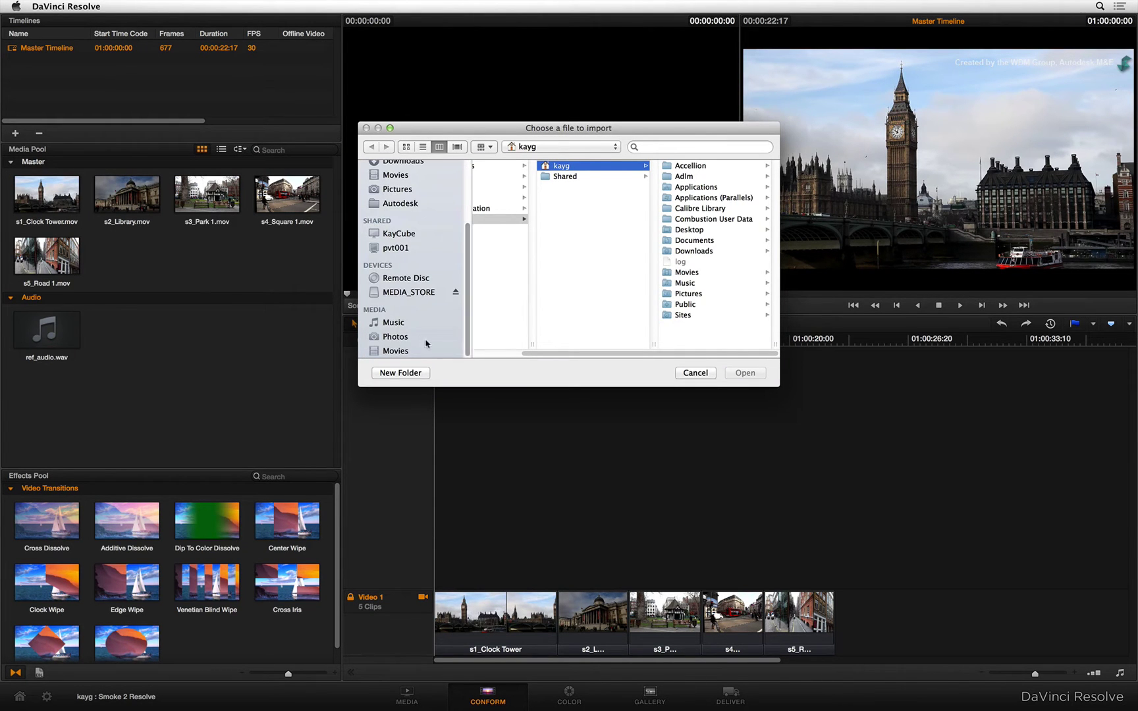
pyautogui.click(416, 293)
pyautogui.click(521, 208)
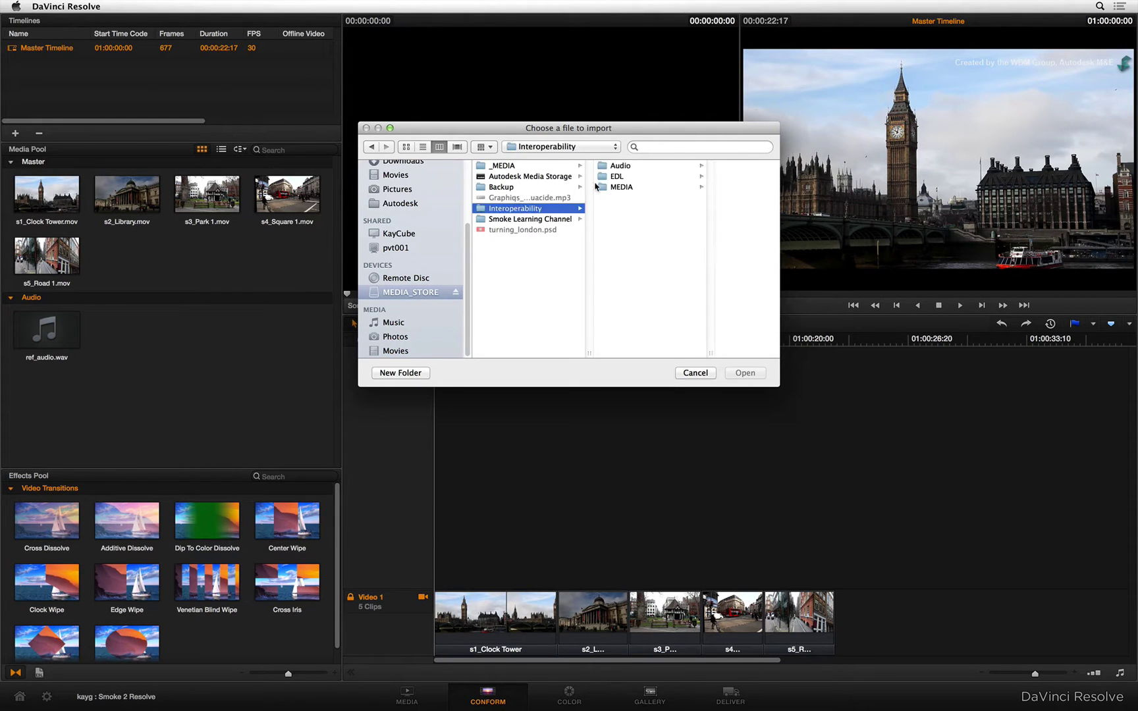
pyautogui.click(622, 176)
pyautogui.click(701, 168)
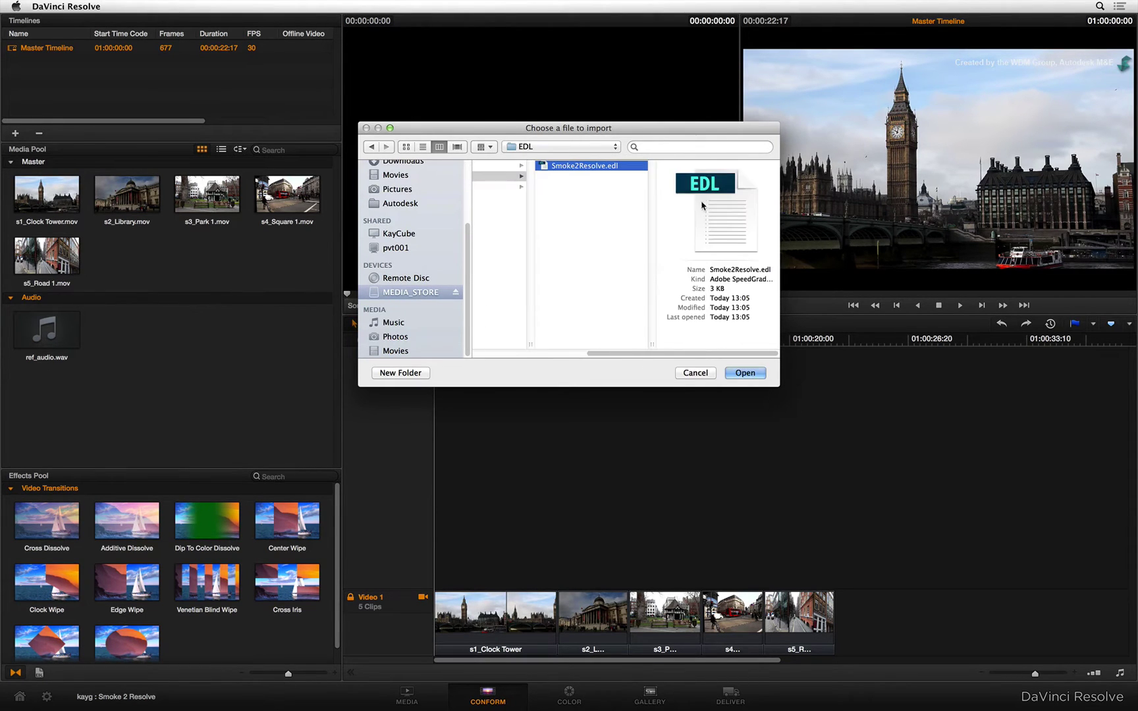
pyautogui.click(746, 372)
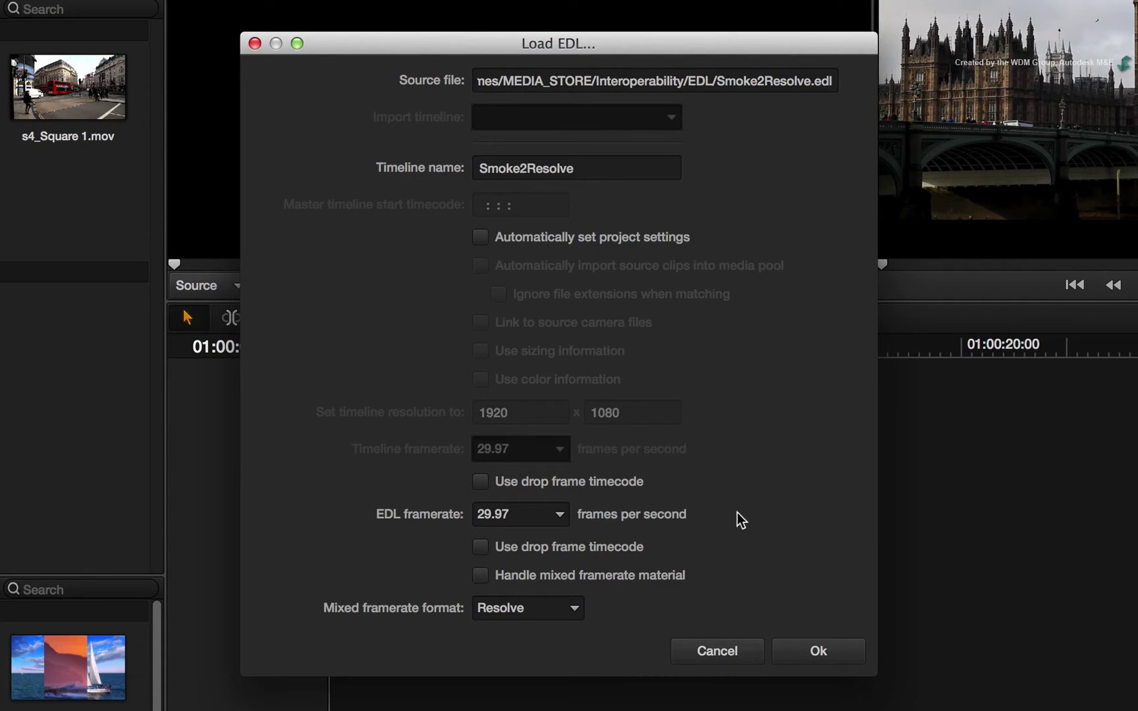
# Accept the EDL load settings and apply the Master media folder to build the timeline.
pyautogui.click(826, 652)
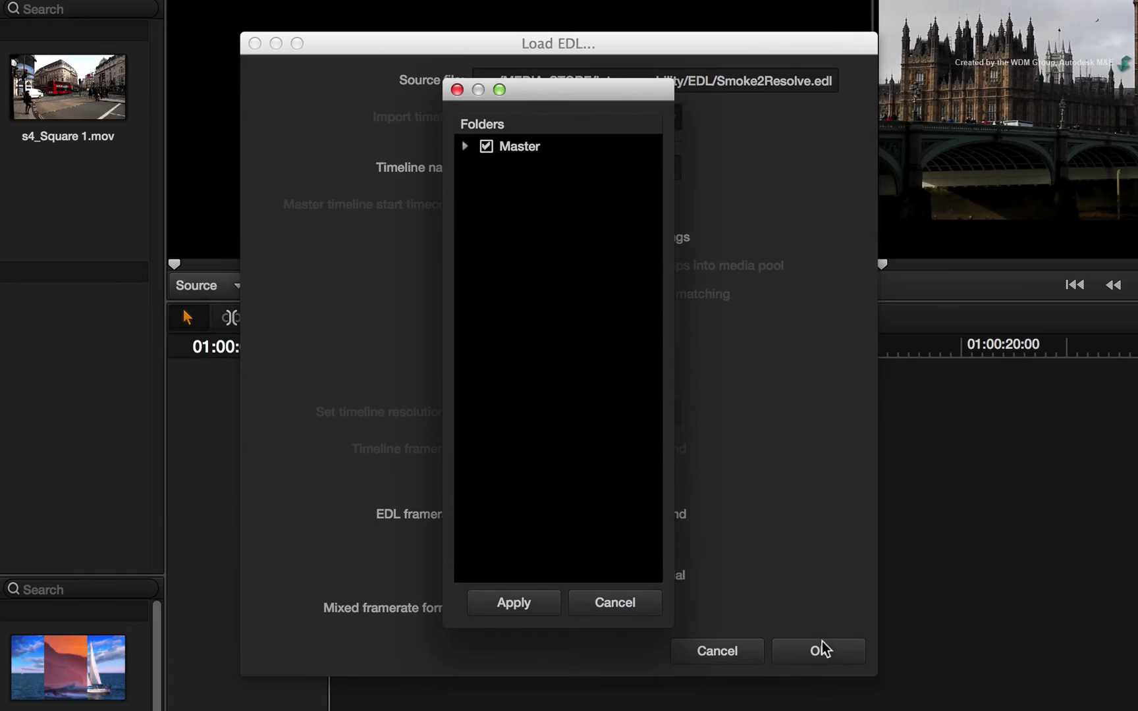
pyautogui.click(466, 146)
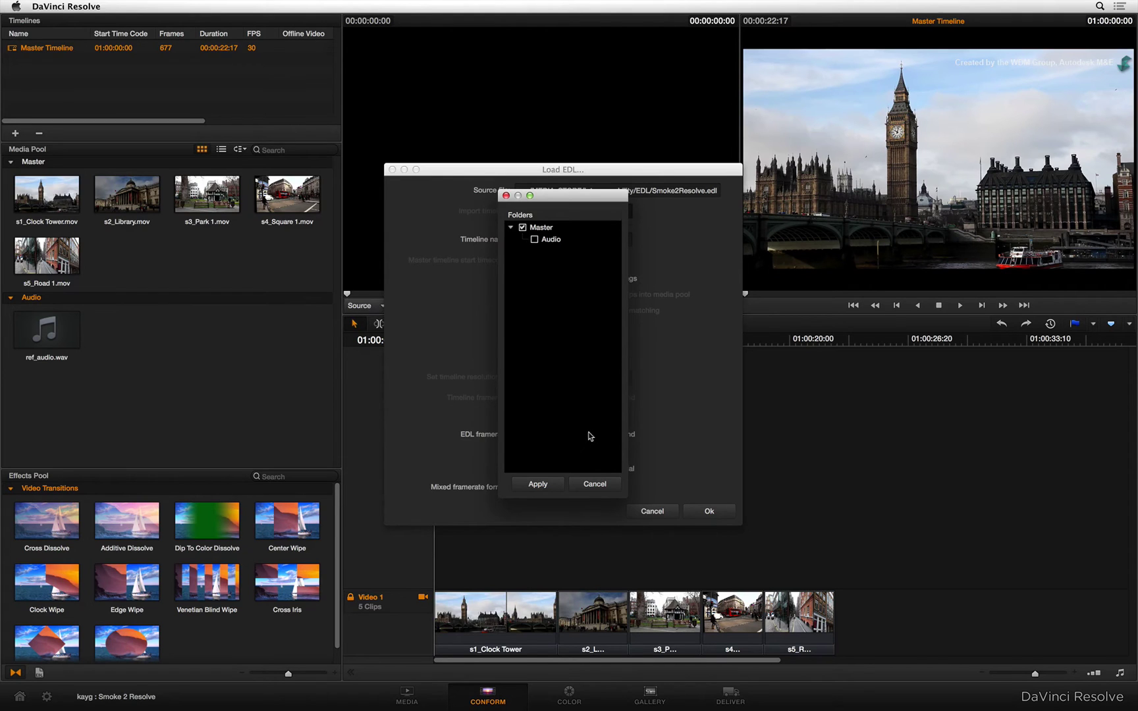
pyautogui.click(548, 483)
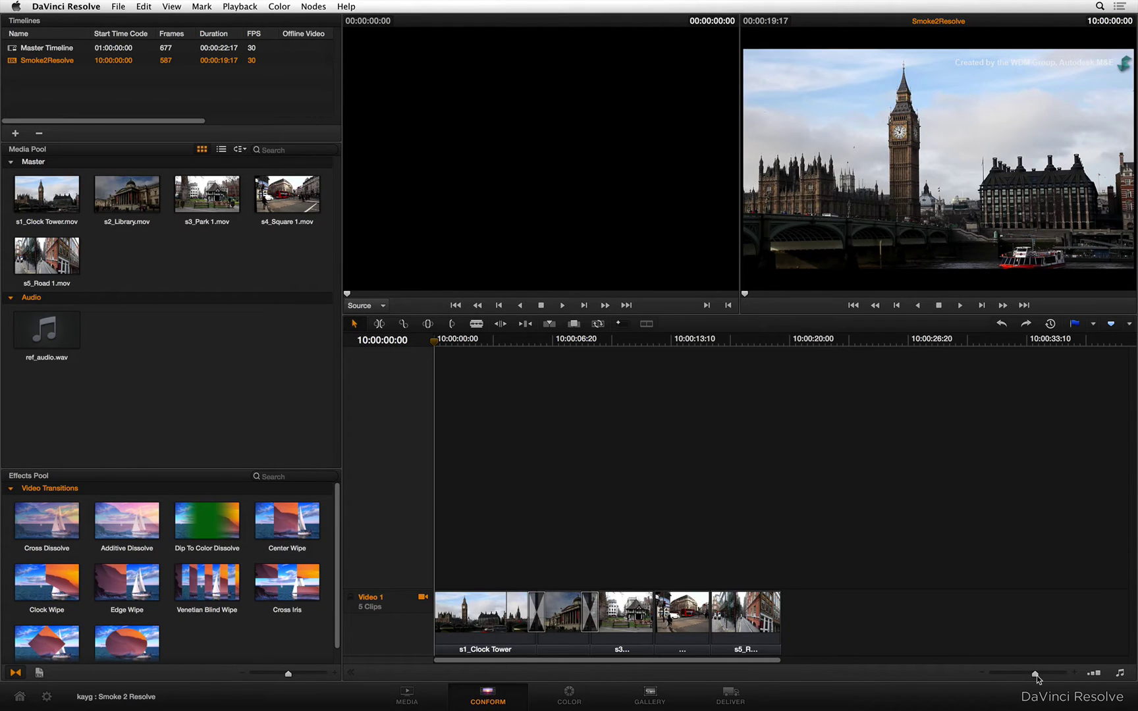
pyautogui.moveTo(1035, 675); pyautogui.dragTo(1040, 676)
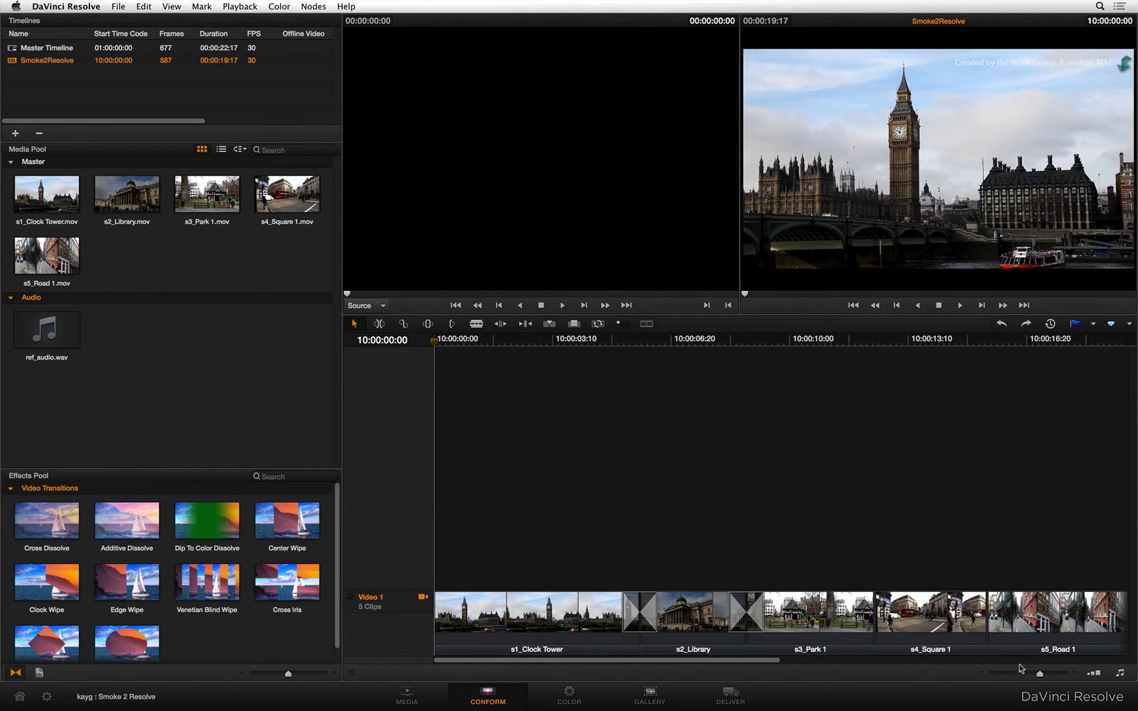
pyautogui.click(444, 342)
pyautogui.moveTo(444, 341)
pyautogui.mouseDown()
pyautogui.moveTo(875, 382)
pyautogui.moveTo(1073, 383)
pyautogui.moveTo(738, 376)
pyautogui.moveTo(584, 360)
pyautogui.moveTo(410, 317)
pyautogui.mouseUp()
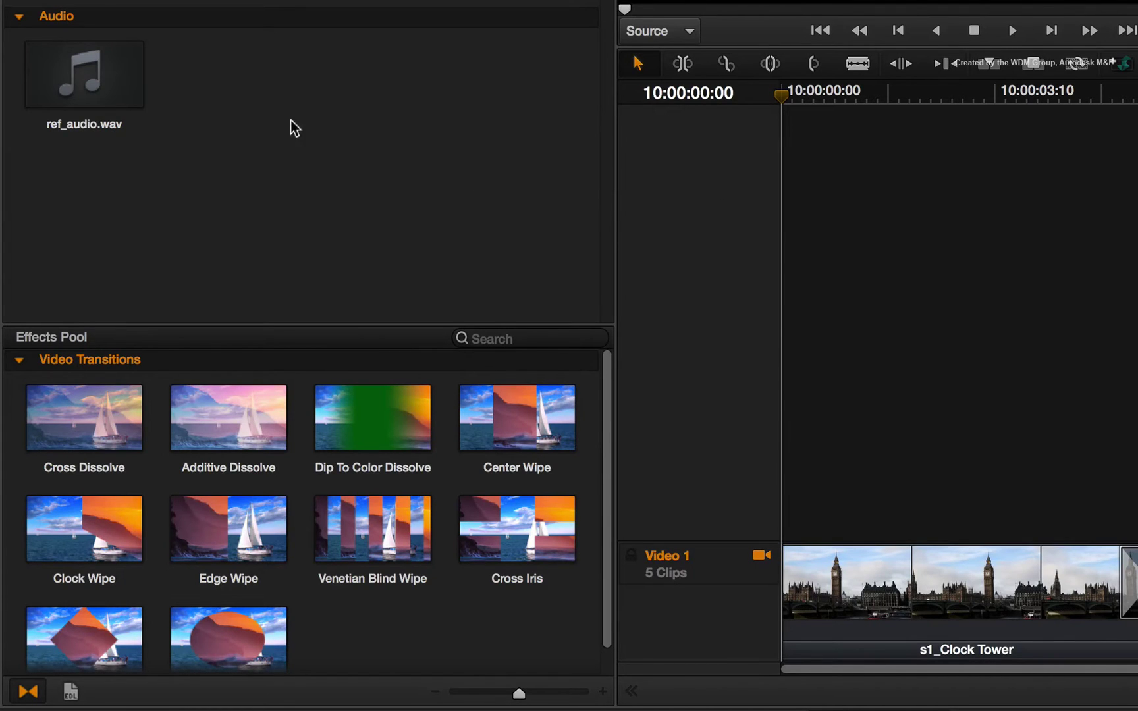
# Link ref_audio.wav as Smoke2Resolve's chase audio, apply sync settings, and scrub to s3_Park.
pyautogui.rightClick(57, 68)
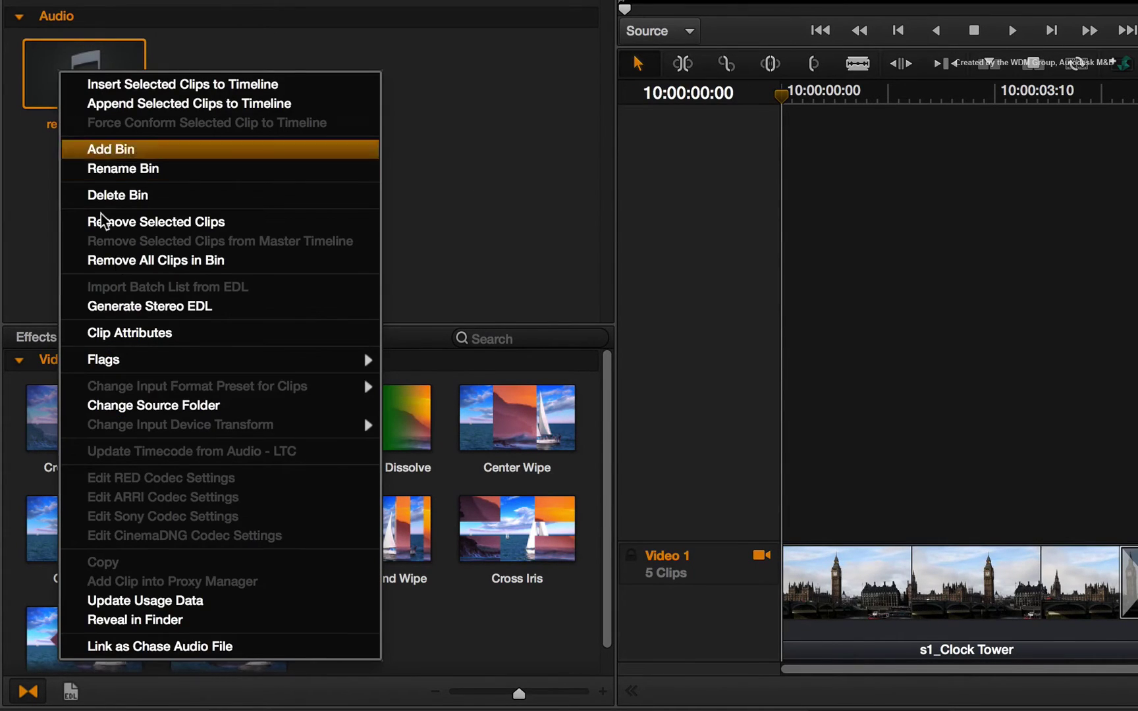
pyautogui.click(298, 655)
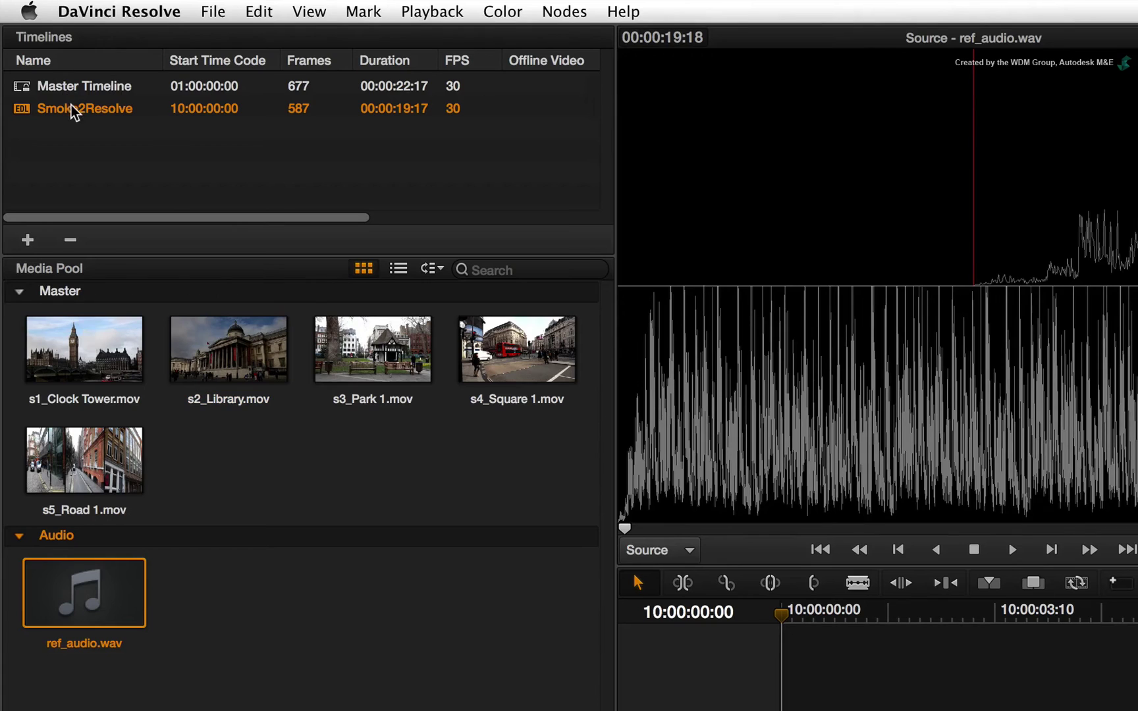
pyautogui.rightClick(74, 109)
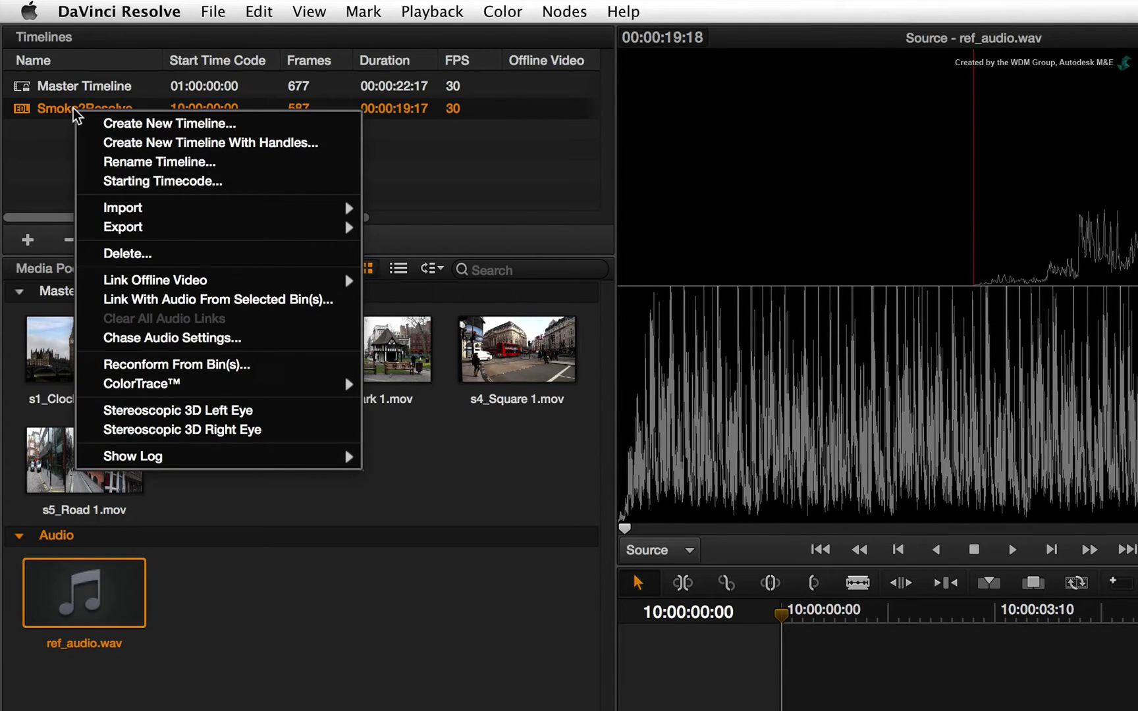
pyautogui.click(280, 341)
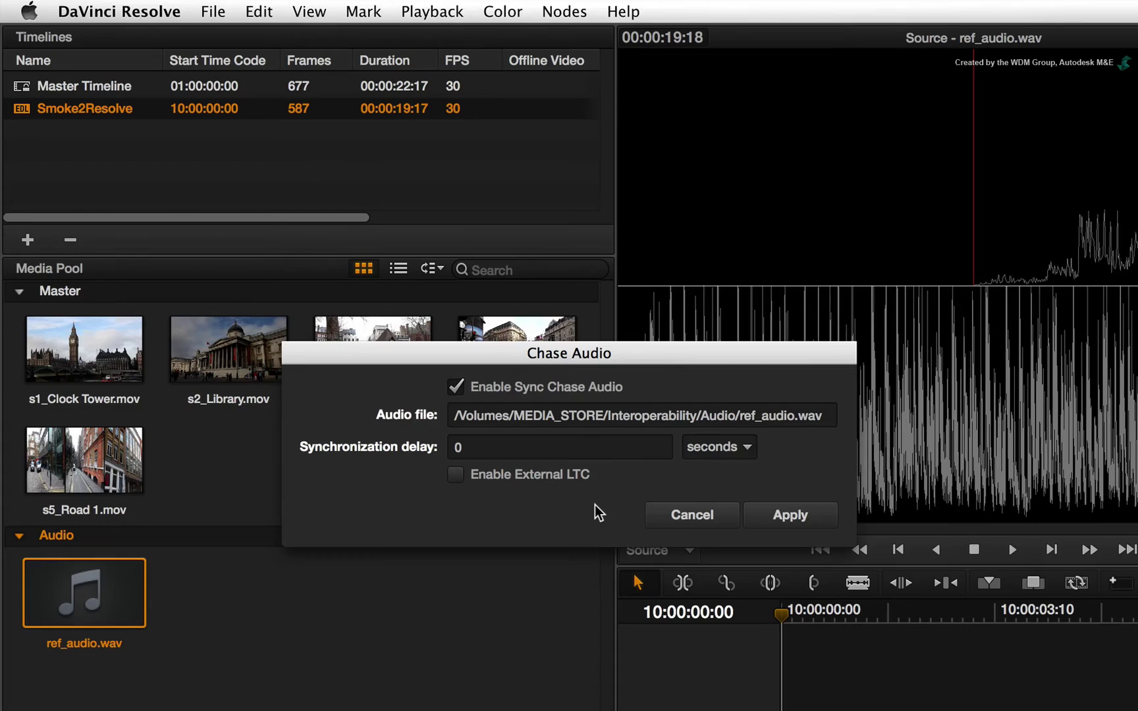
pyautogui.click(830, 519)
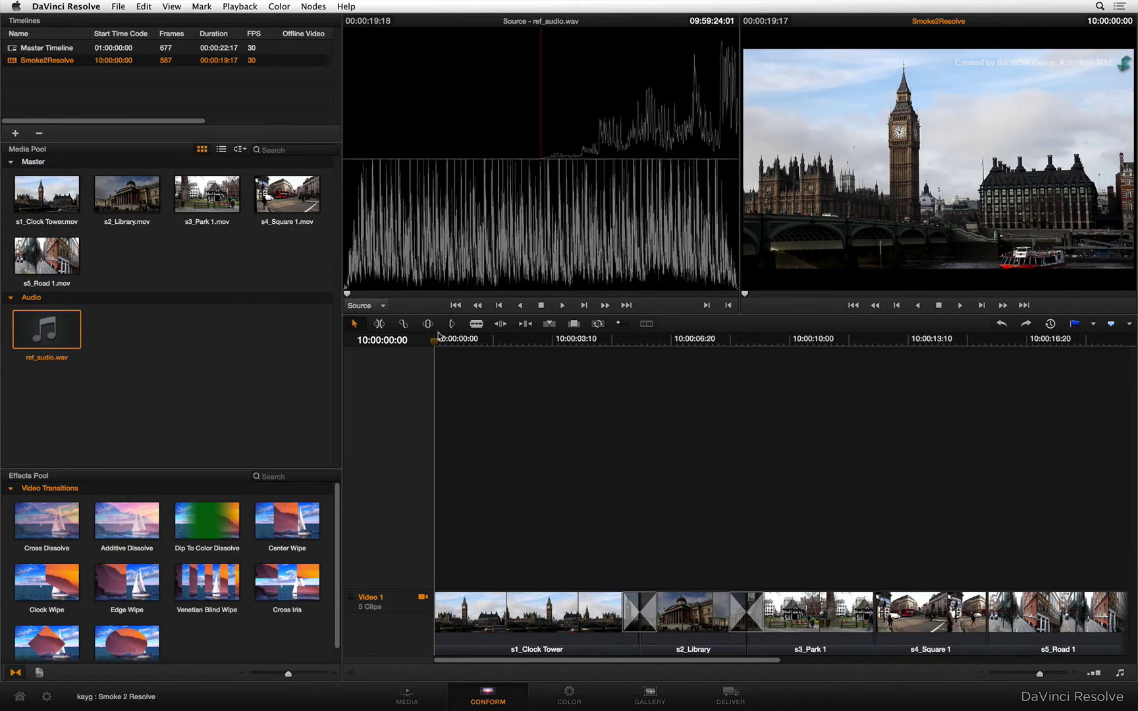
pyautogui.moveTo(438, 334)
pyautogui.mouseDown()
pyautogui.moveTo(868, 359)
pyautogui.moveTo(433, 343)
pyautogui.mouseUp()
# Switch to the Color page to view the Smoke2Resolve timeline's shots.
pyautogui.click(573, 698)
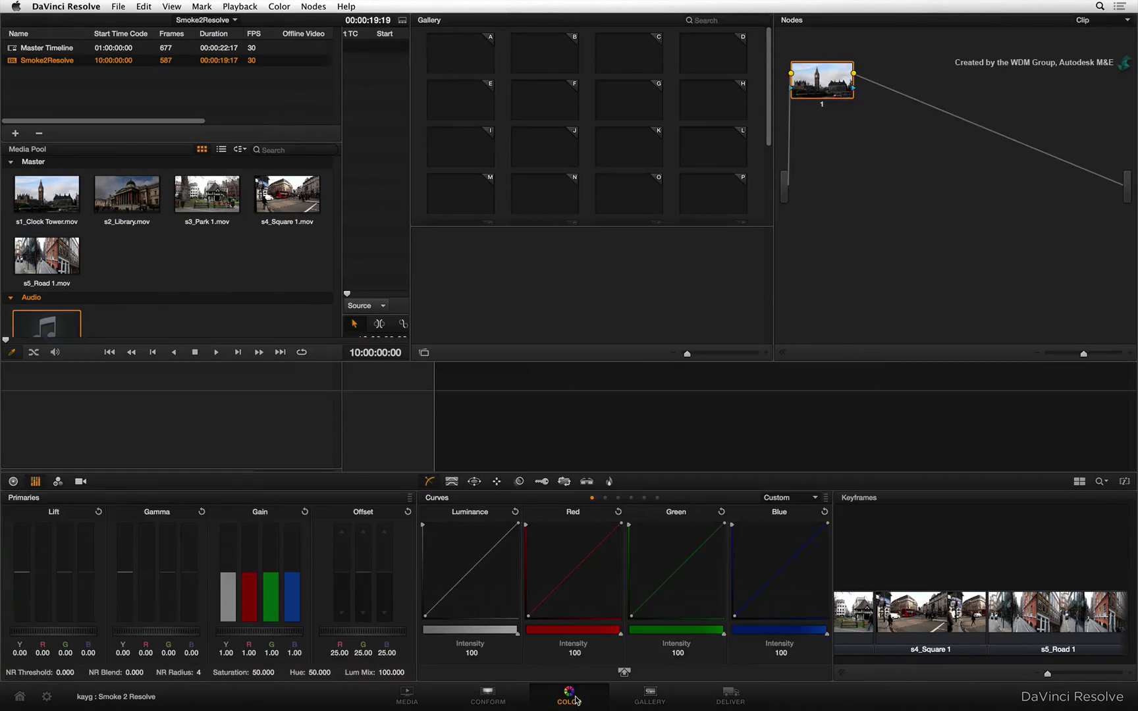